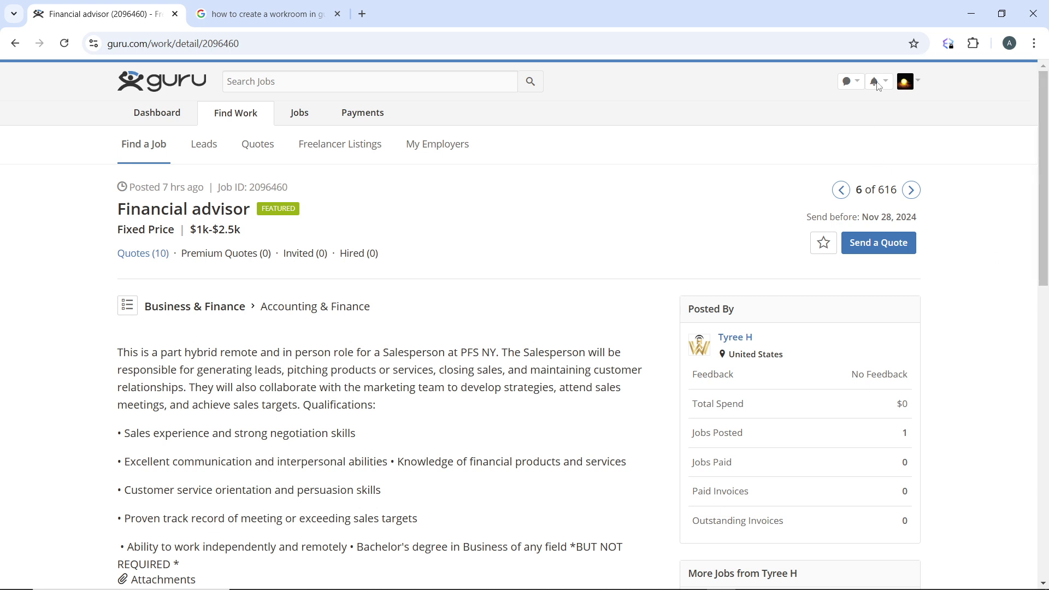
- Choose Edit Profile from the avatar menu to reach the Edit About Info form
click(910, 85)
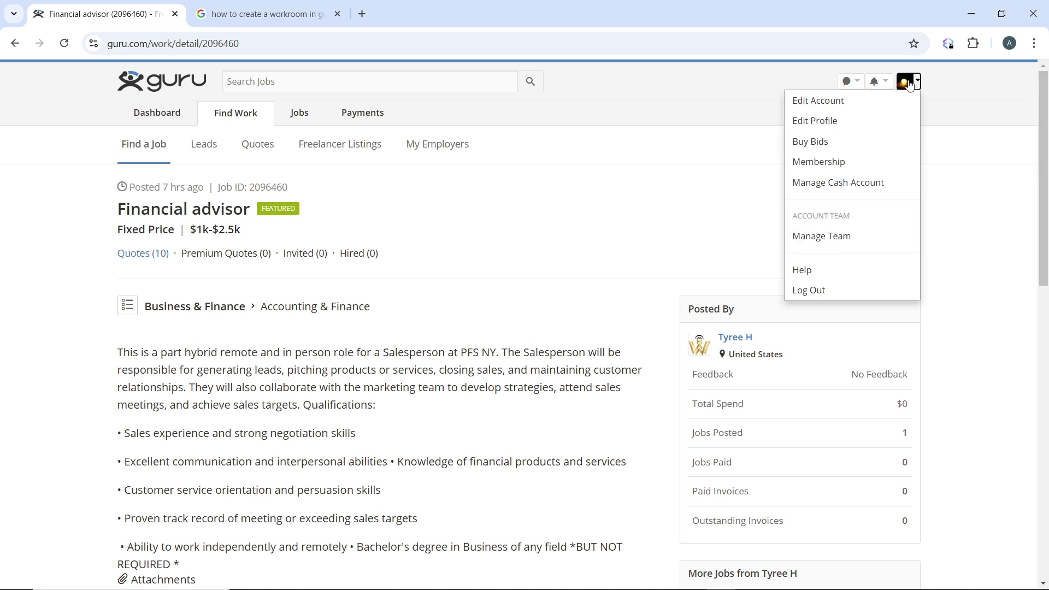
click(849, 121)
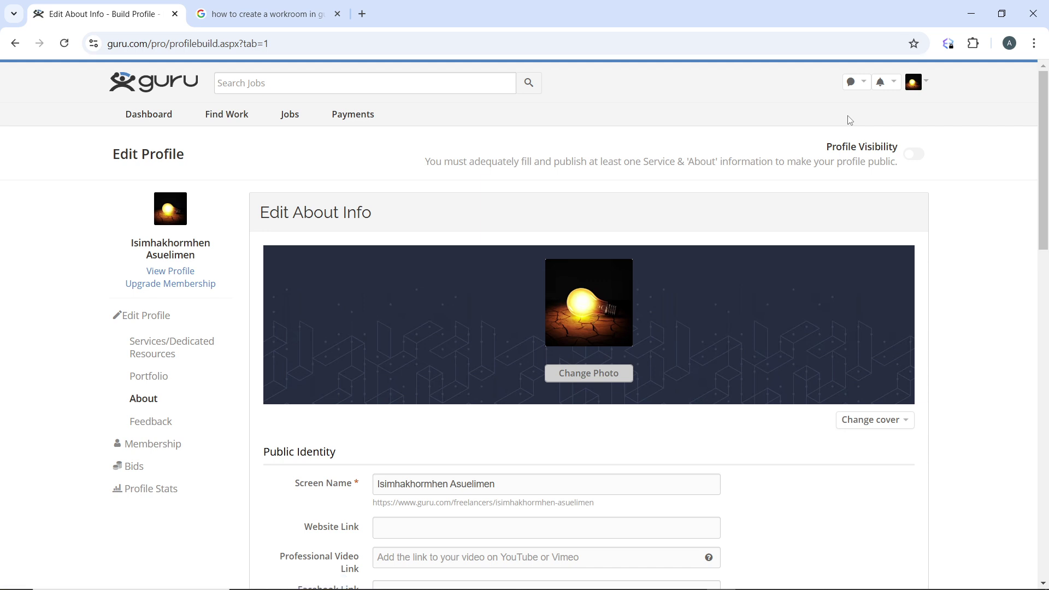
scroll(580, 324, down, 3)
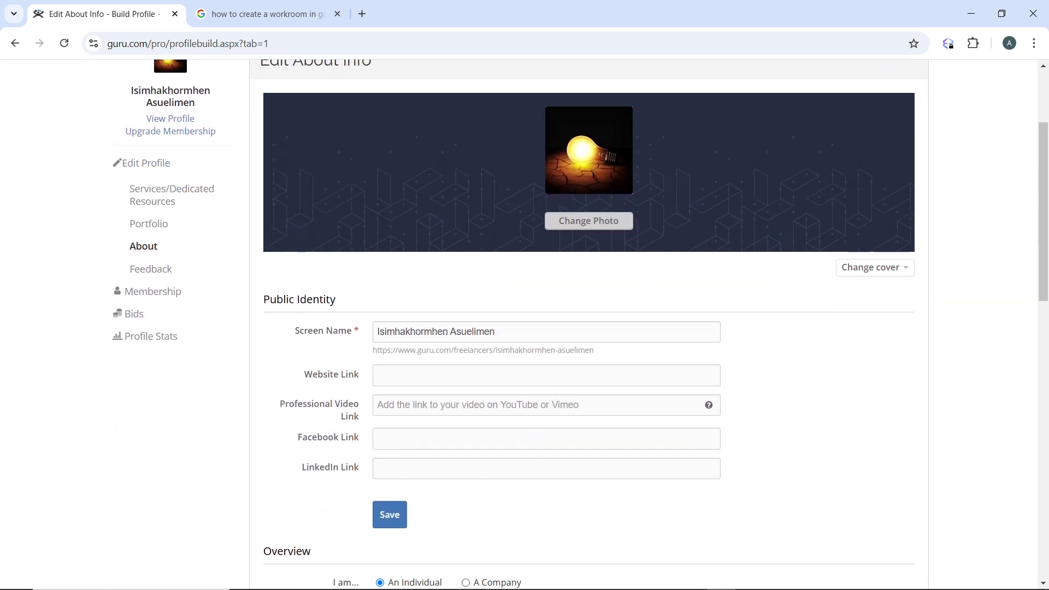
scroll(580, 324, up, 1)
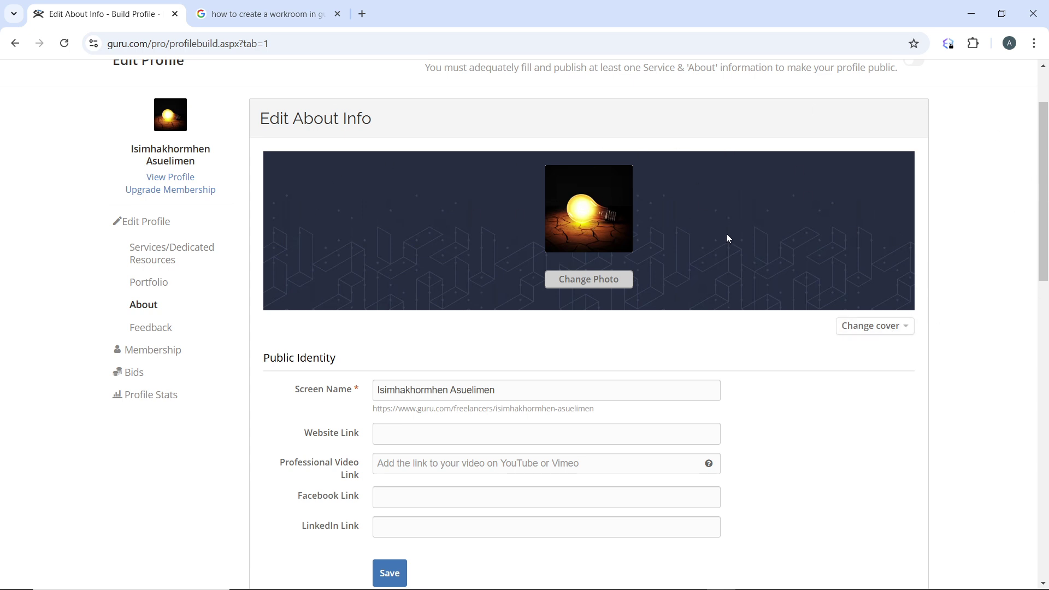
click(454, 464)
scroll(453, 464, down, 4)
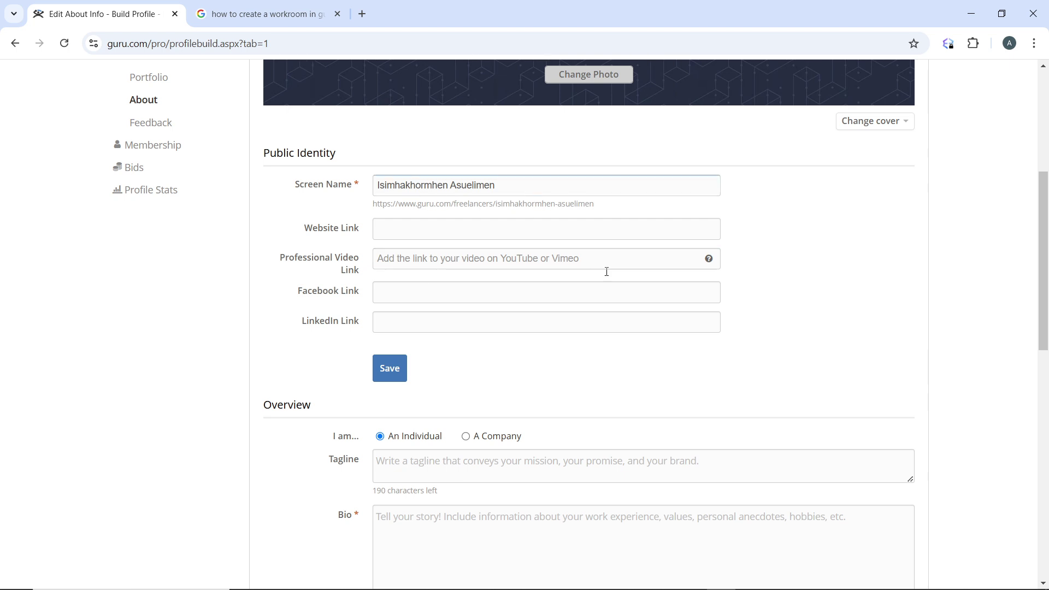
click(488, 227)
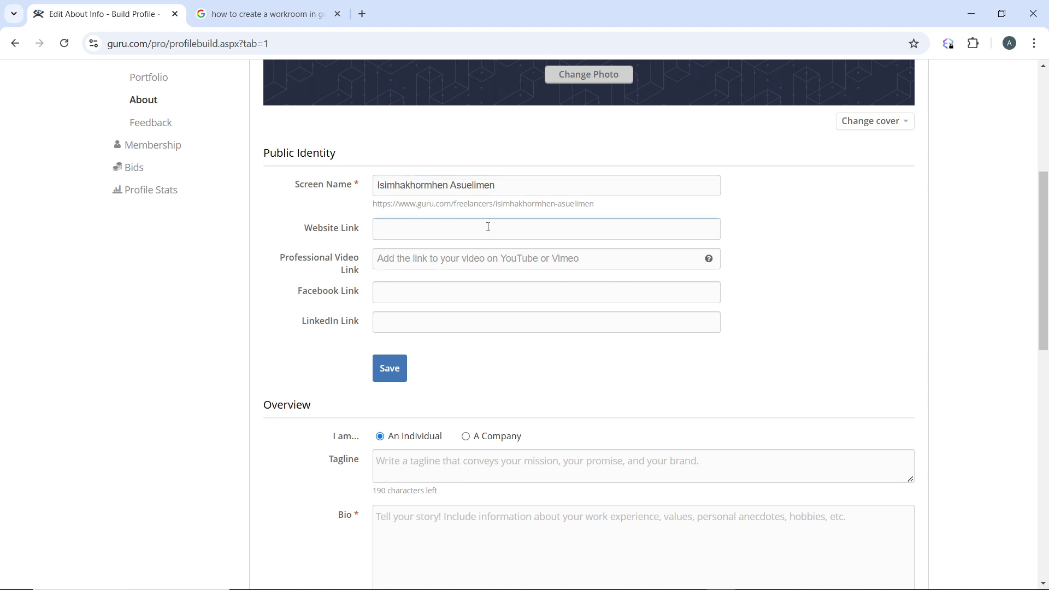
click(472, 263)
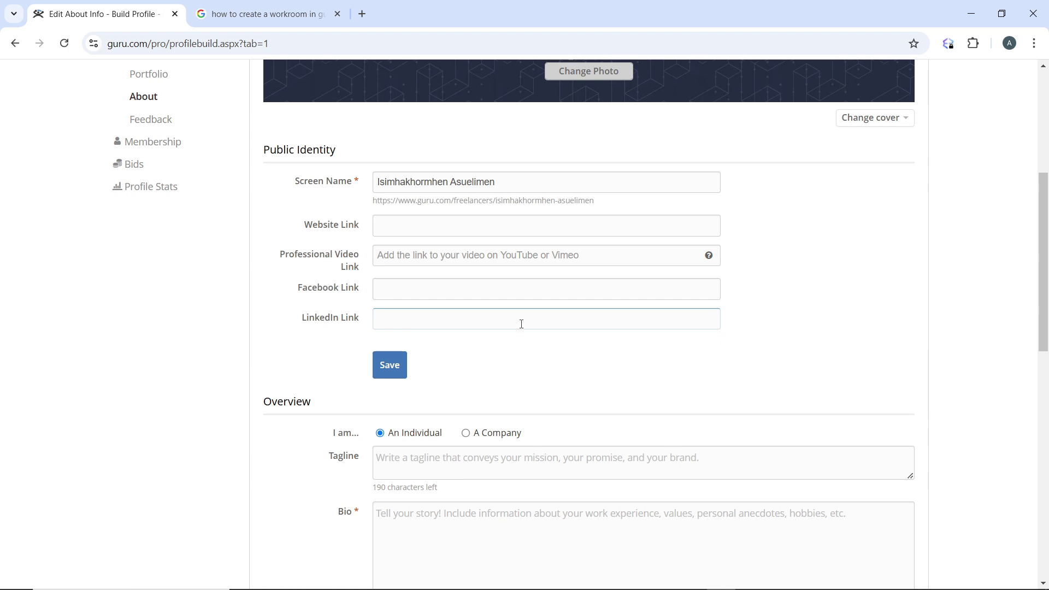
scroll(522, 324, down, 4)
scroll(522, 324, up, 1)
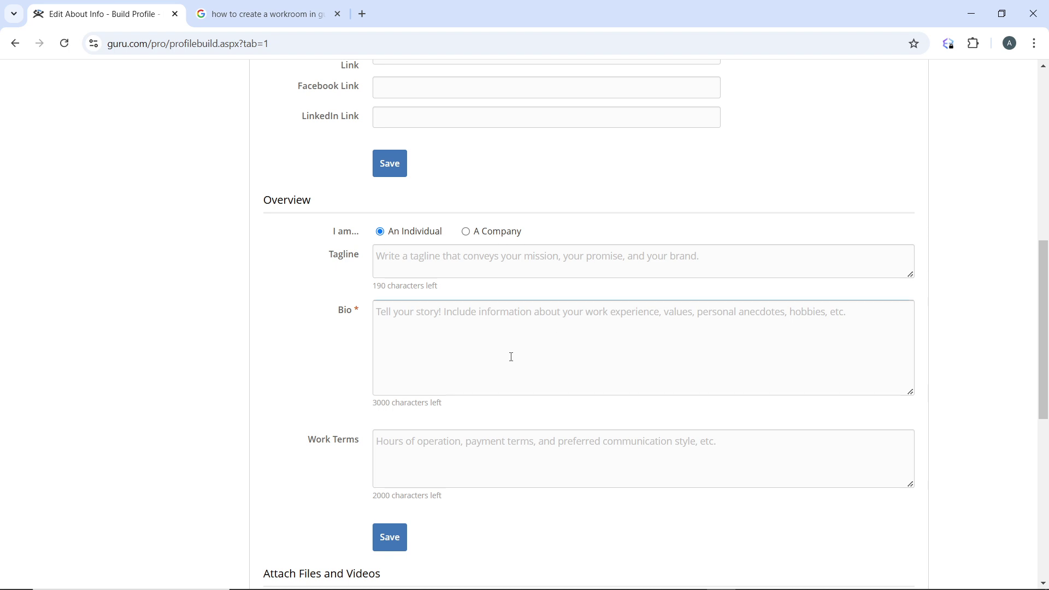
click(513, 331)
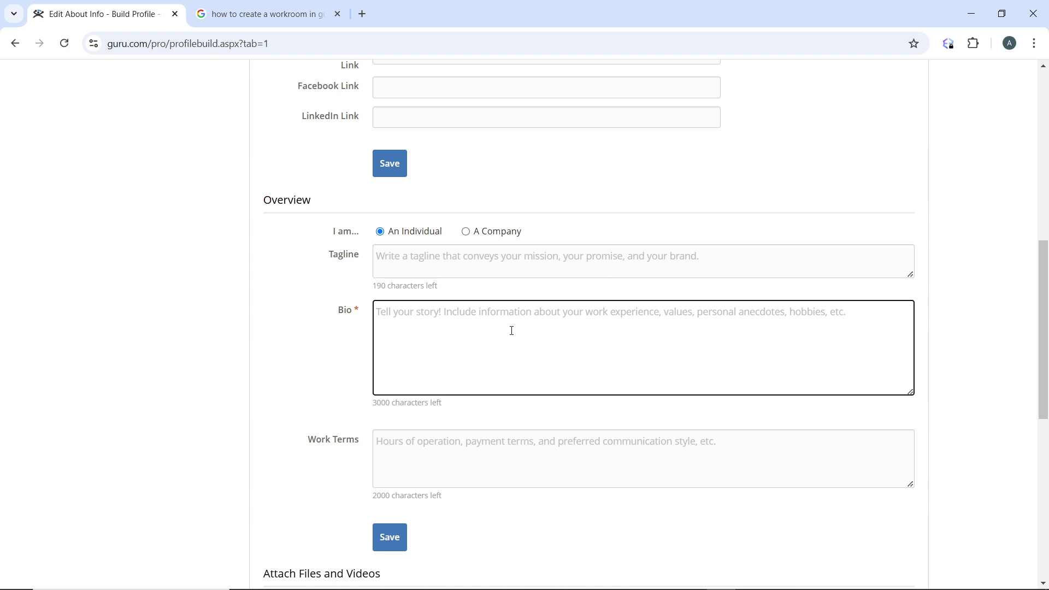
scroll(512, 331, down, 4)
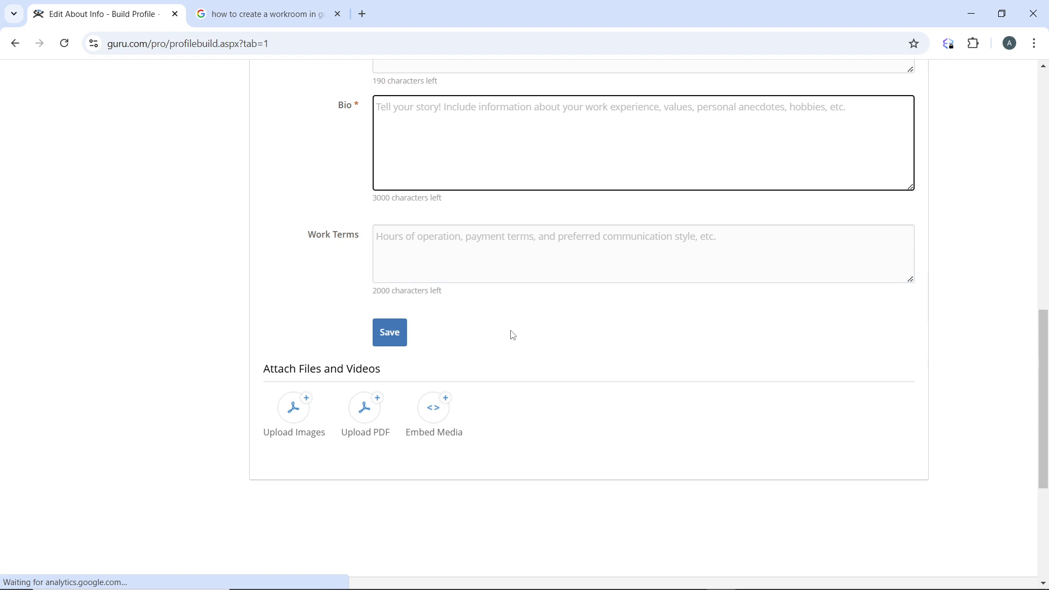
scroll(513, 335, up, 1)
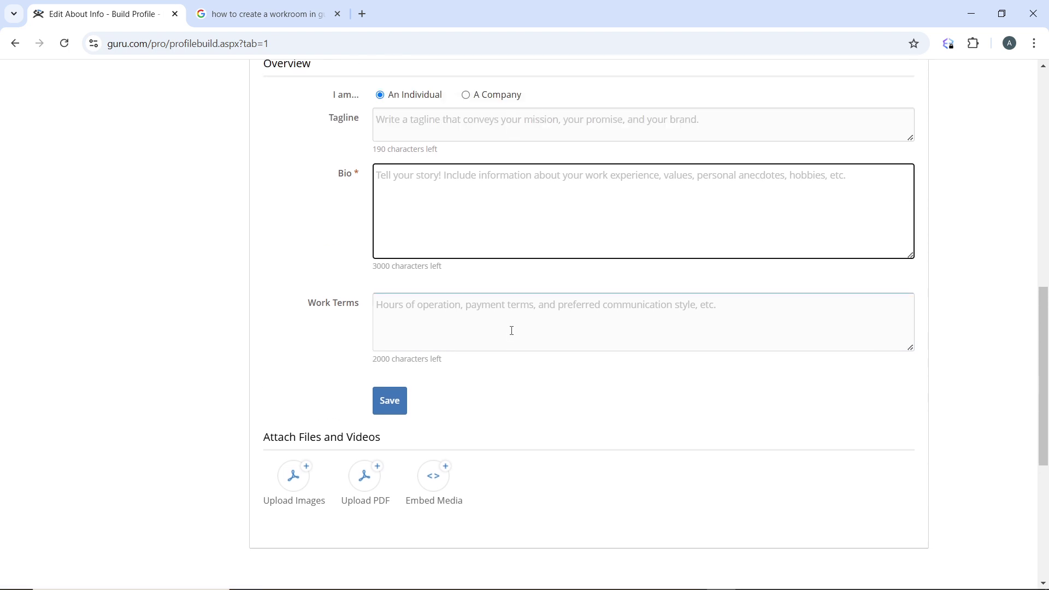
scroll(513, 335, up, 1)
scroll(513, 335, down, 1)
scroll(513, 335, down, 2)
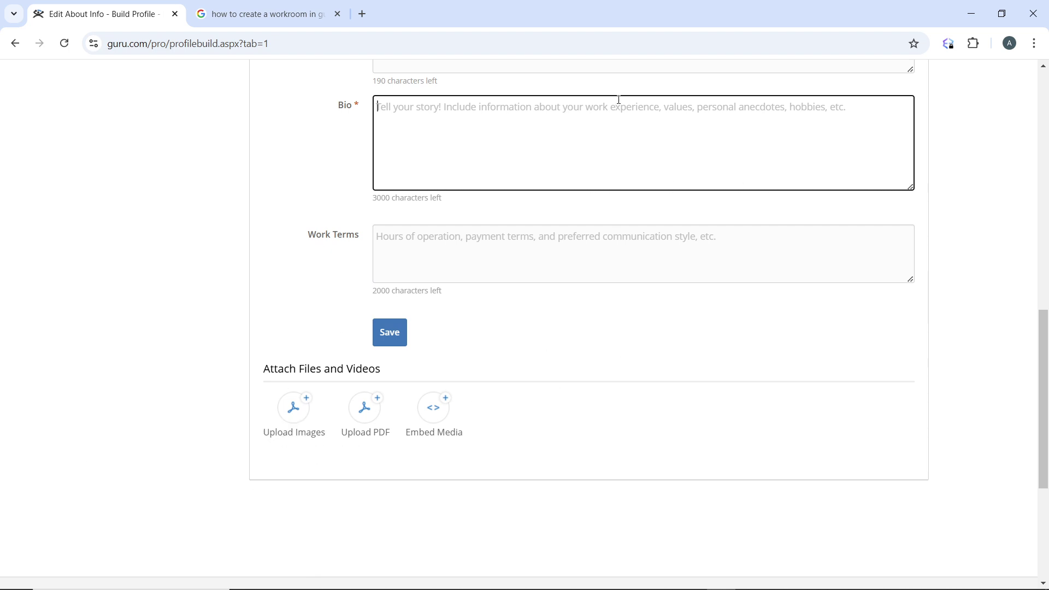
scroll(619, 102, up, 1)
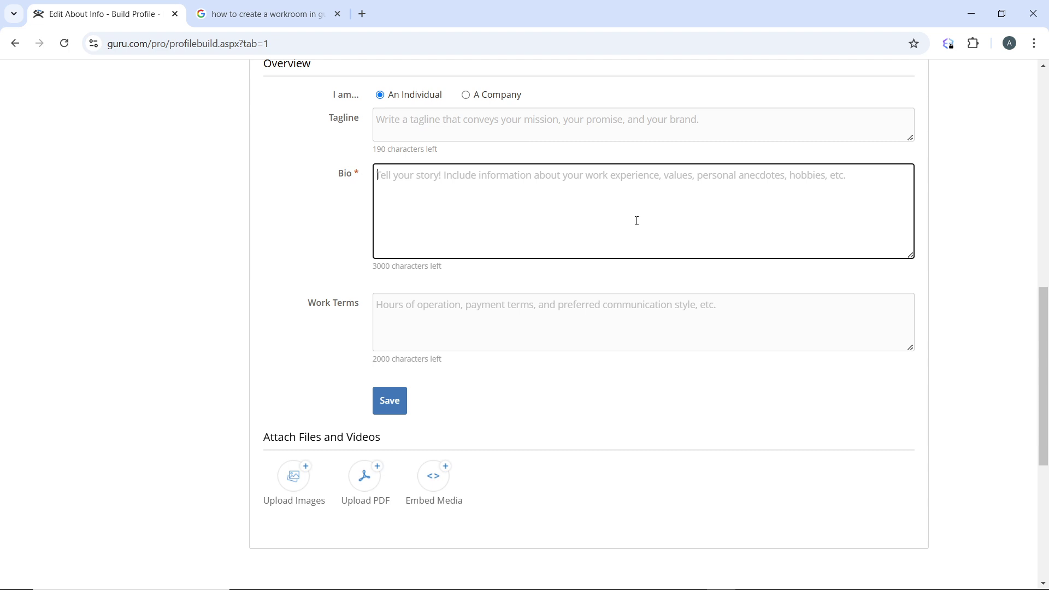
- Go to Edit Account from the avatar menu to view the Contact Information details
scroll(637, 221, up, 9)
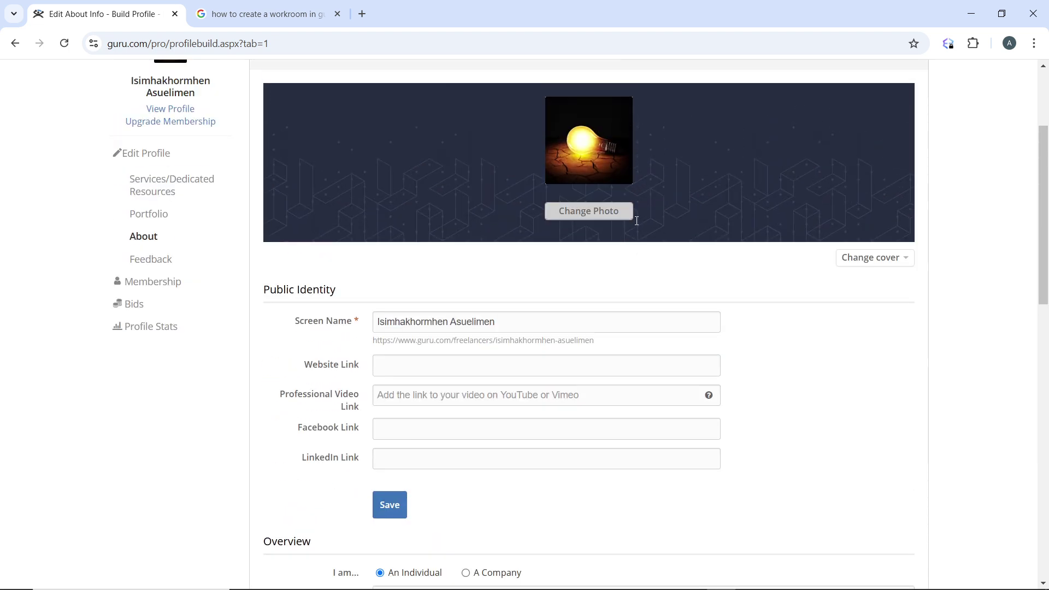
scroll(637, 222, up, 3)
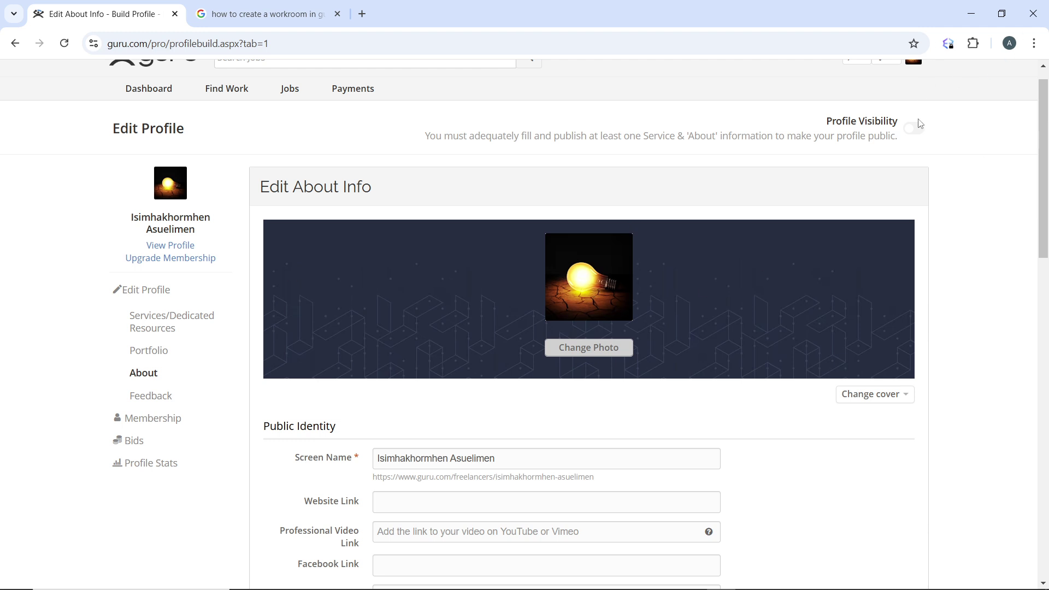
scroll(920, 123, up, 1)
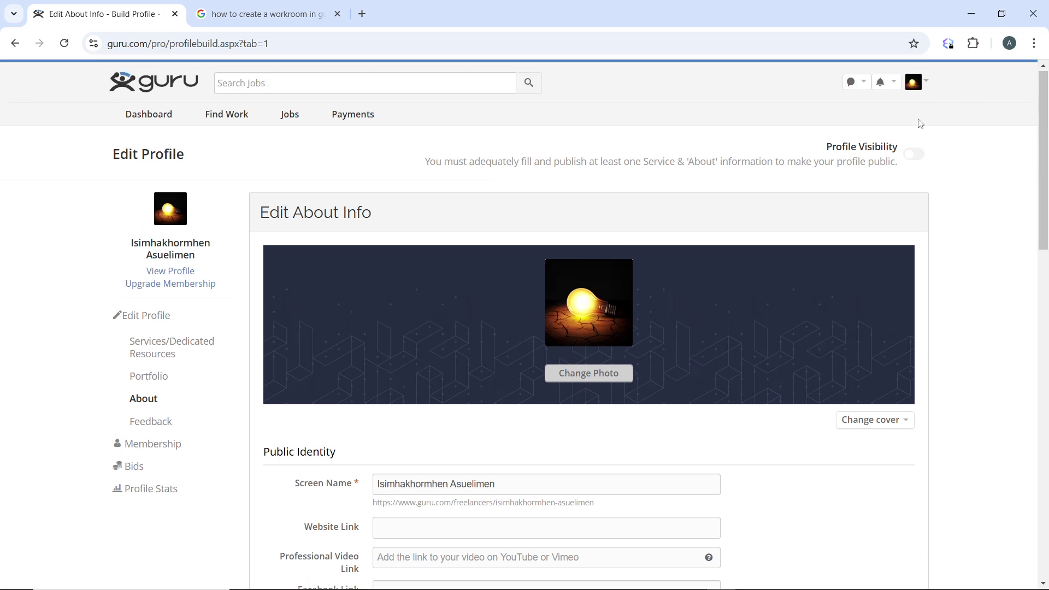
click(914, 82)
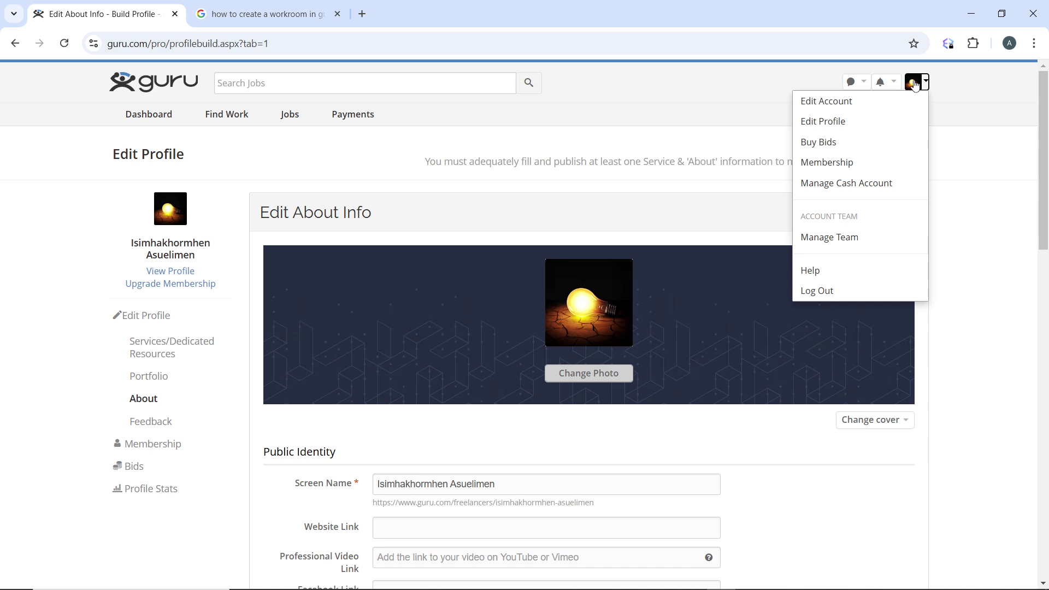
click(866, 108)
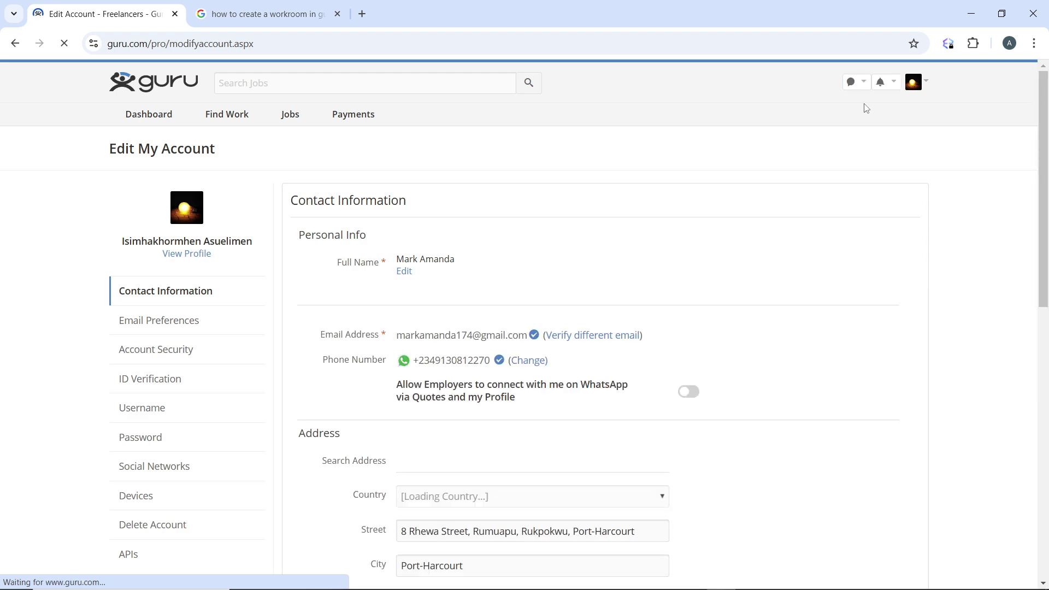
scroll(866, 108, down, 7)
scroll(866, 108, up, 7)
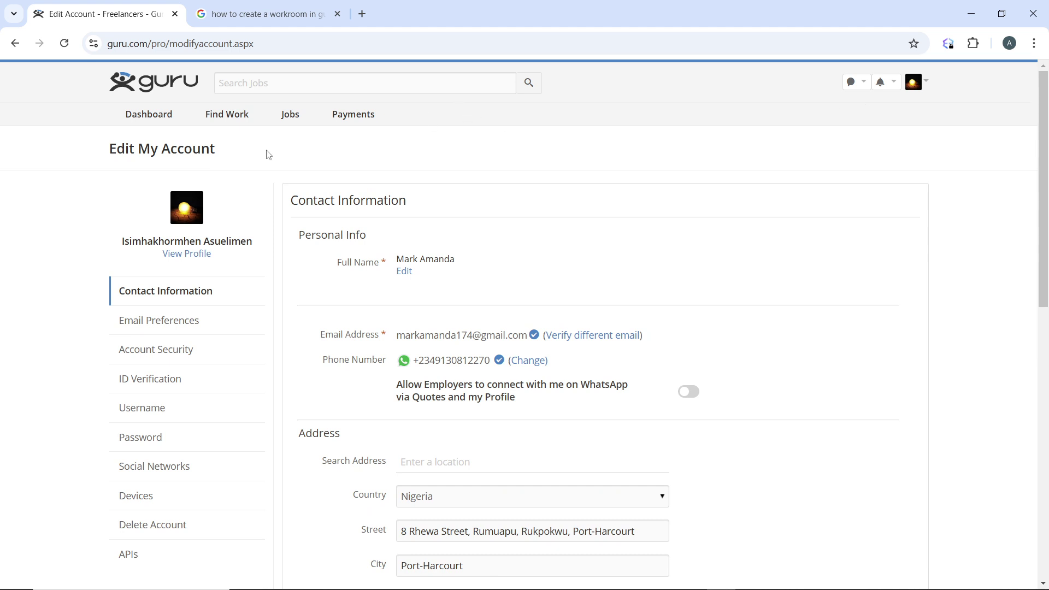
- Go to the Dashboard and scroll through Find Work, Current Jobs and Invoices panels
click(142, 113)
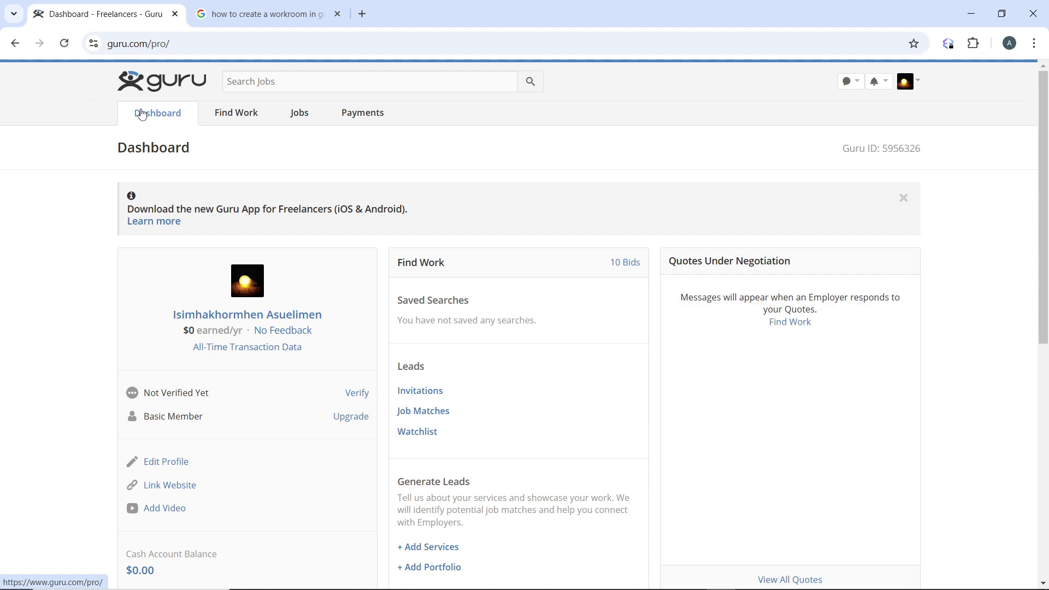
scroll(142, 113, down, 3)
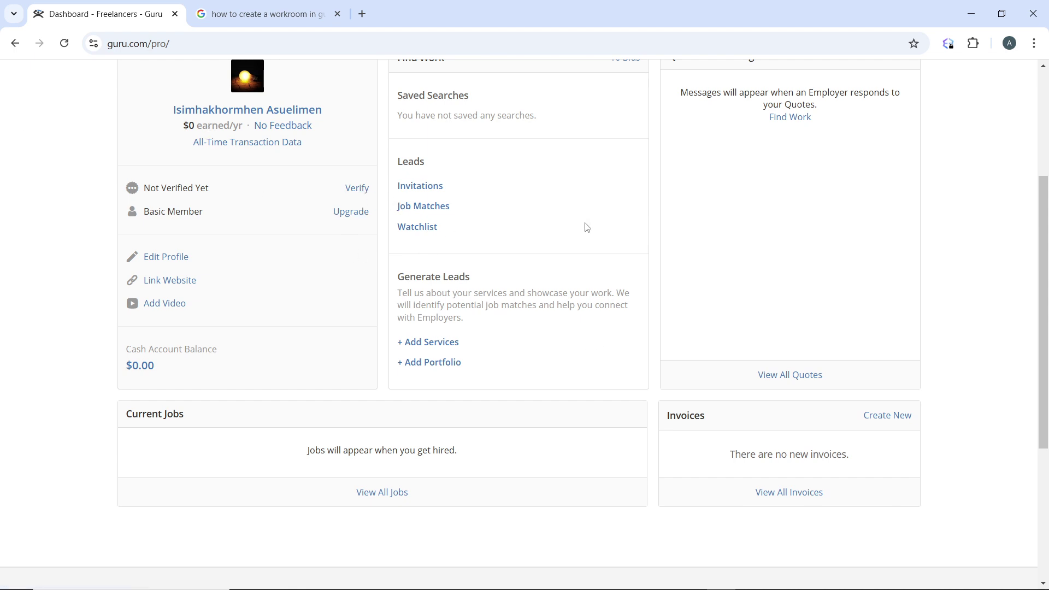
scroll(494, 264, down, 1)
scroll(497, 266, up, 2)
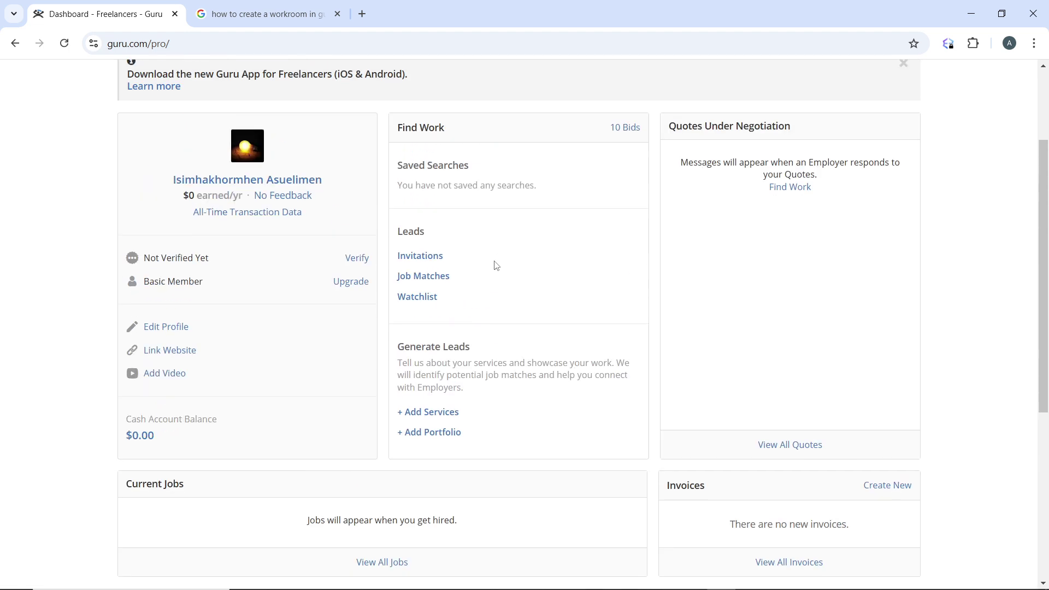
scroll(495, 265, down, 1)
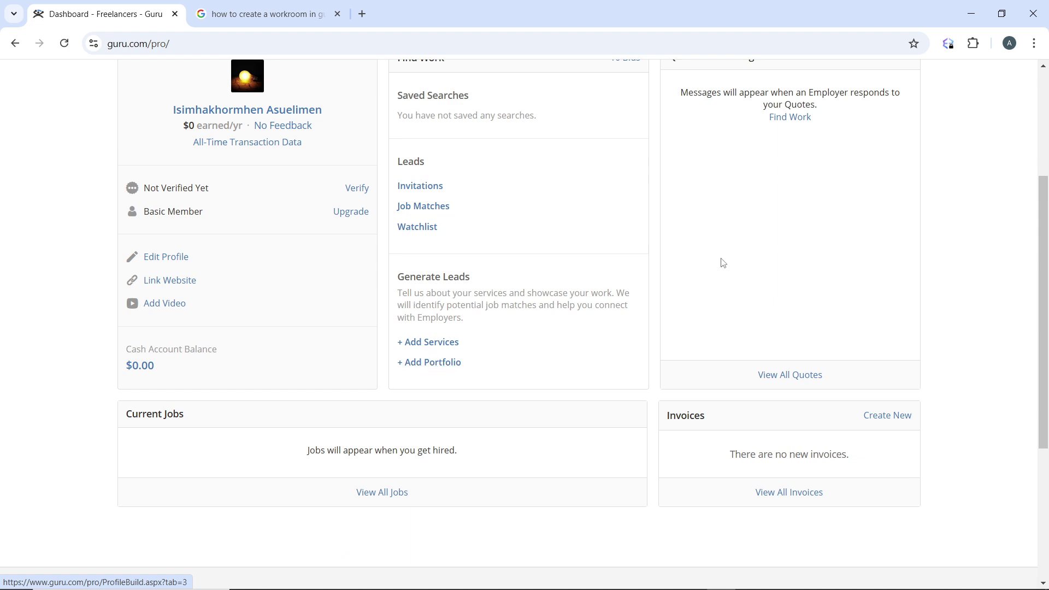
scroll(584, 254, up, 2)
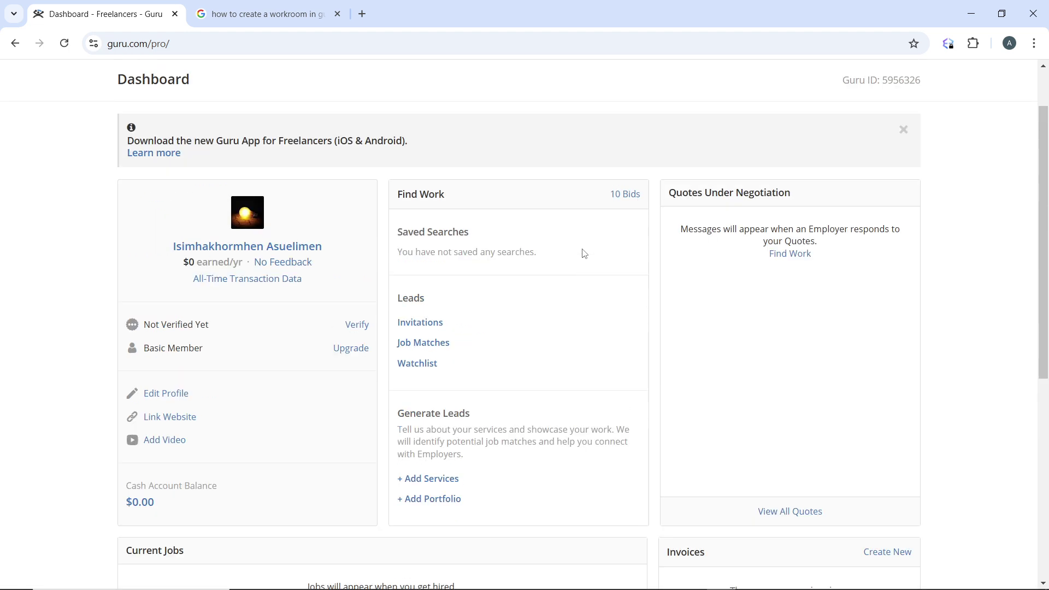